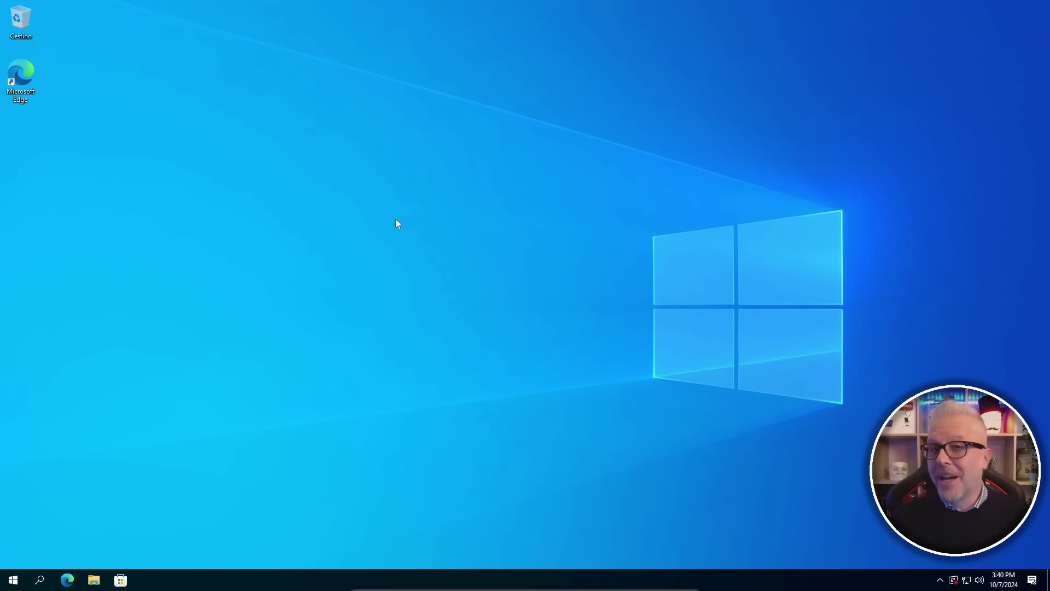
- Open Microsoft Edge, decline the Chrome suggestion and search Google for "download iso windows 11"
double_click(21, 76)
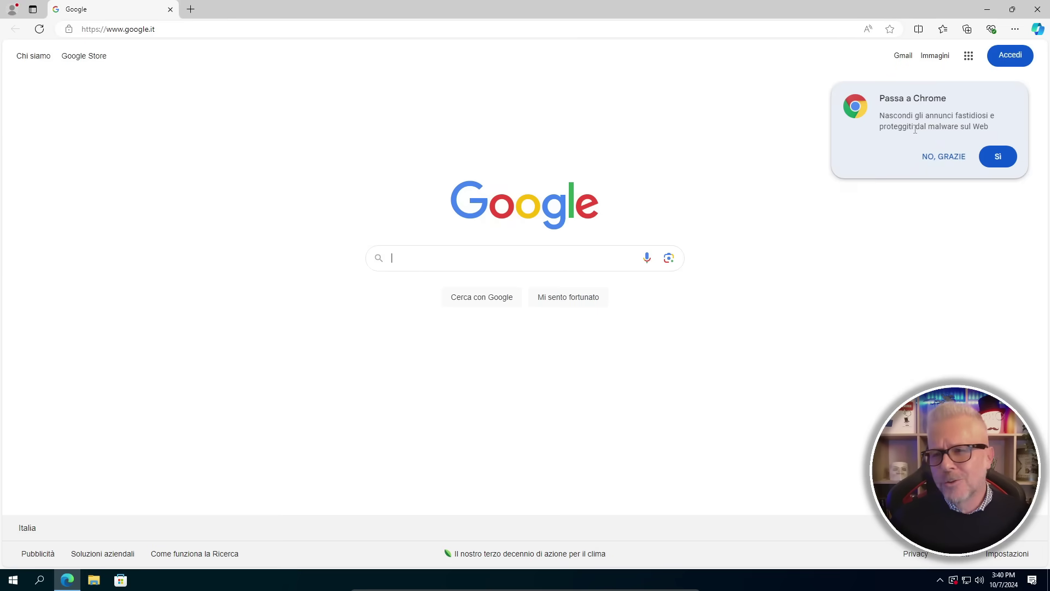
left_click(941, 156)
left_click(507, 261)
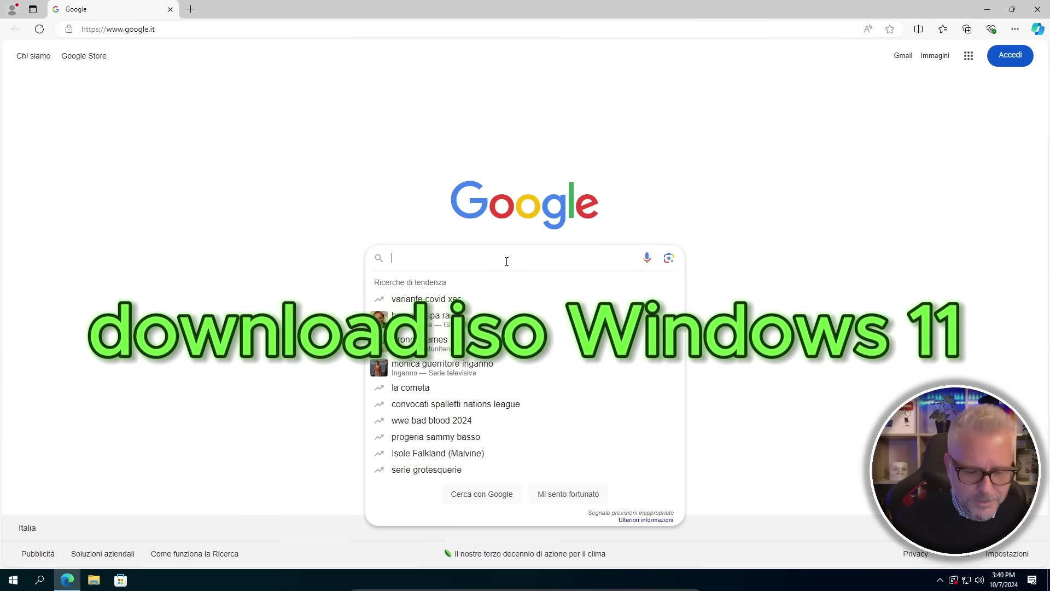
type("download iso windows")
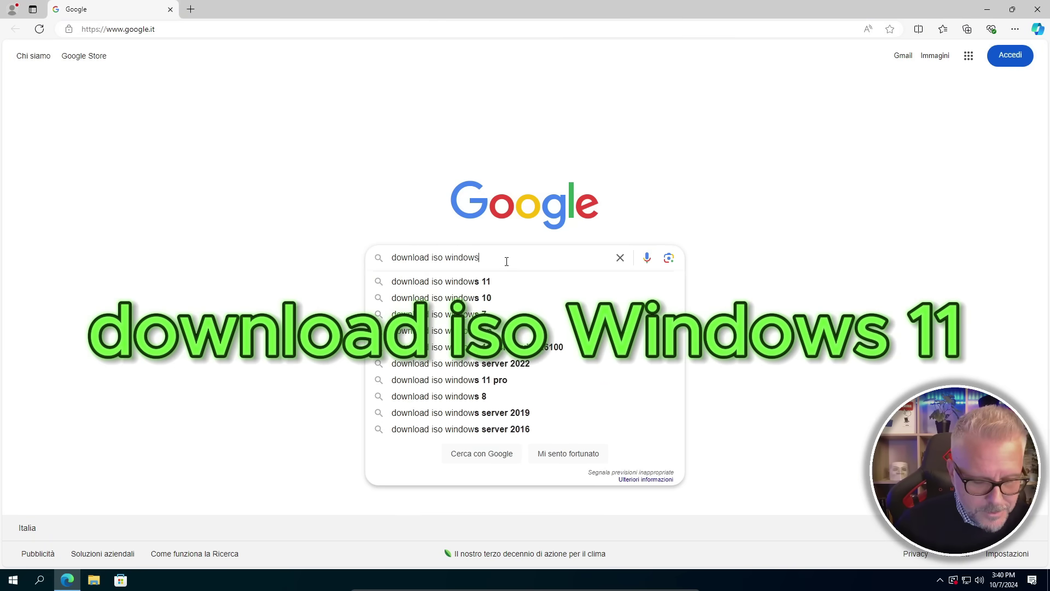
type(" 11")
key("Return")
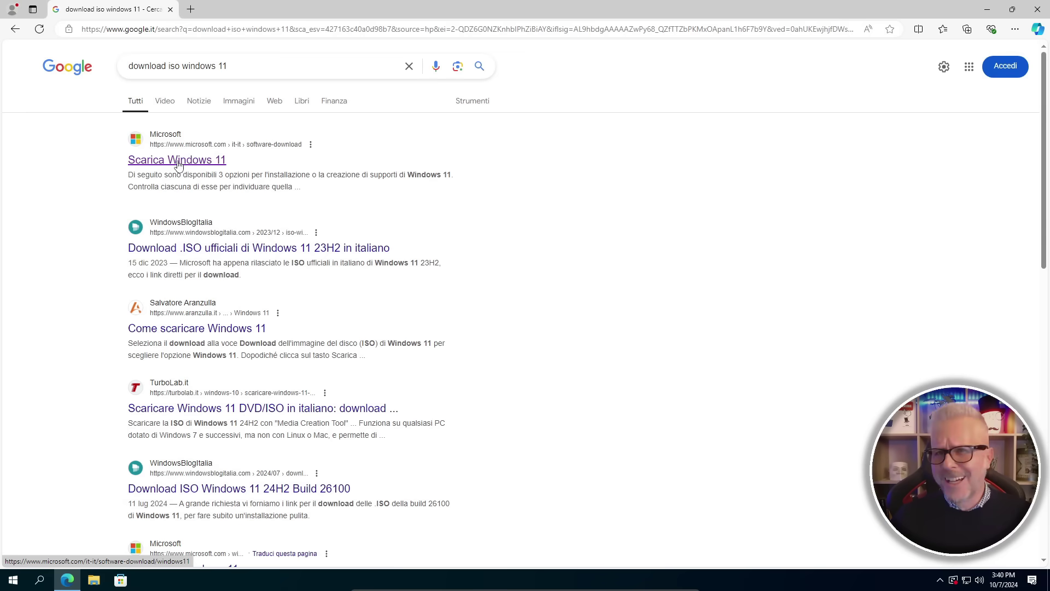
- Open Microsoft's Scarica Windows 11 page and download the tool for creating Windows 11 installation media
left_click(178, 159)
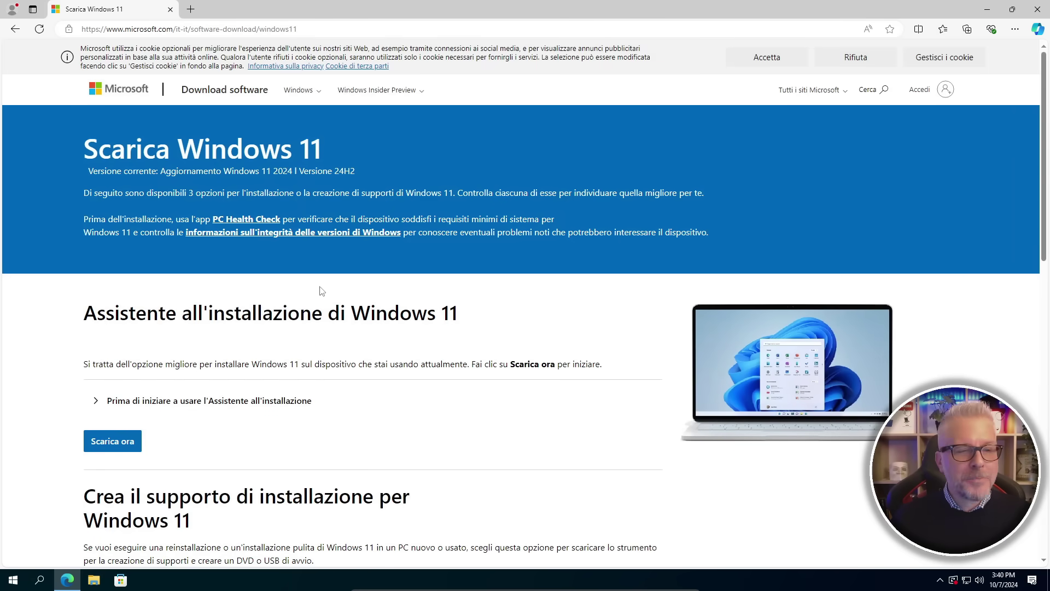
scroll(294, 273, "down", 3)
scroll(294, 274, "down", 4)
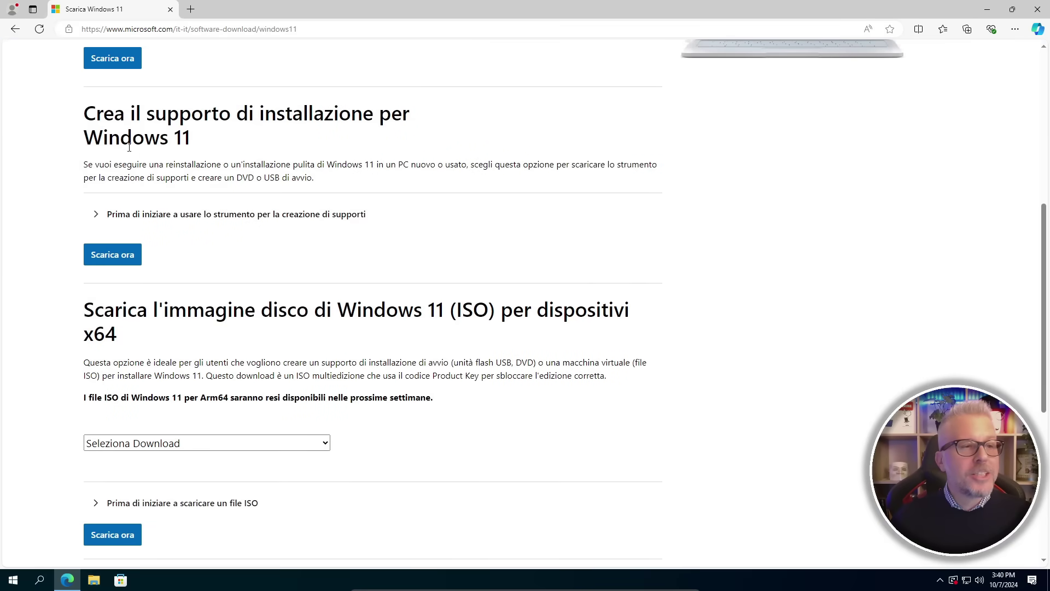
left_click_drag(86, 112, 210, 140)
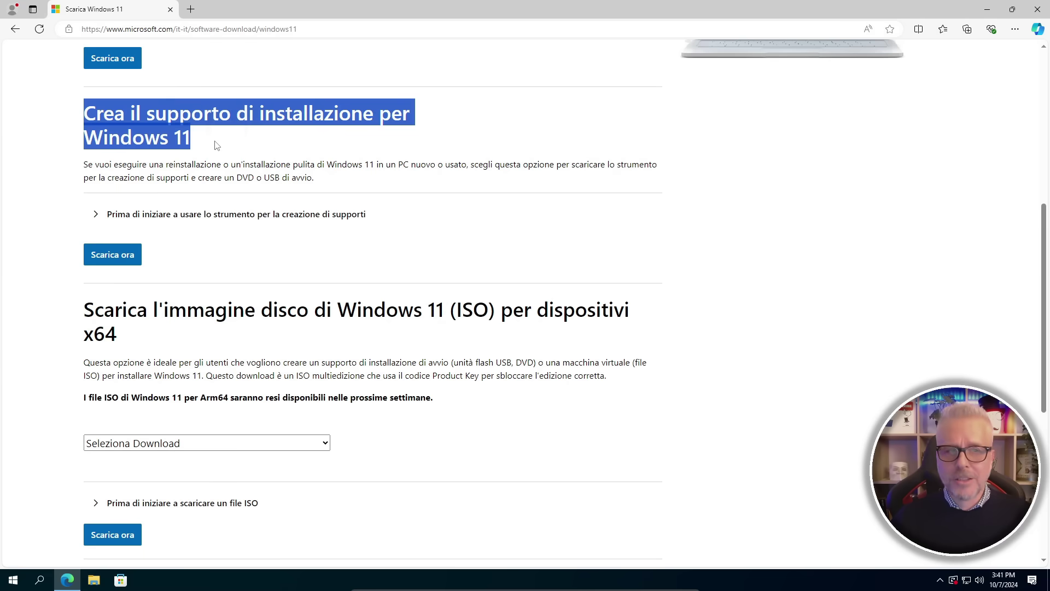
left_click(377, 255)
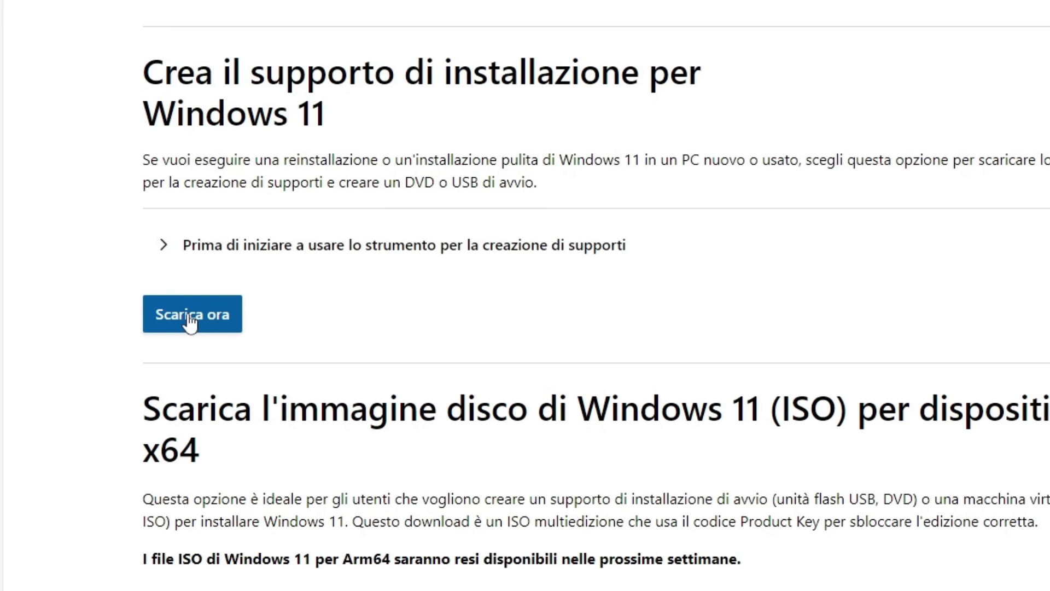
left_click(189, 317)
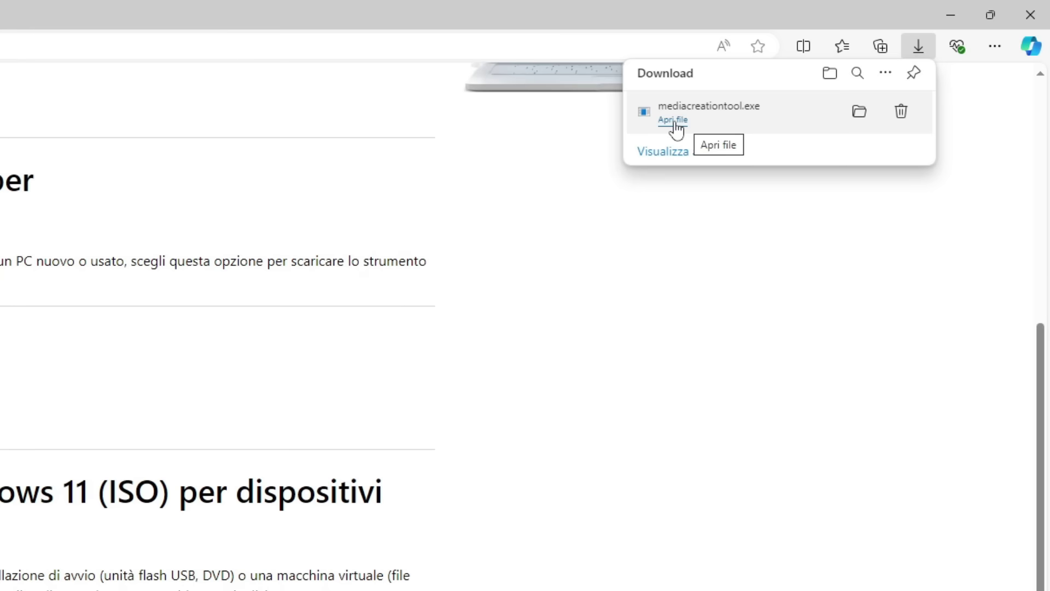
- Run the downloaded mediacreationtool.exe, allow it to make changes to the device, and close the browser
left_click(813, 76)
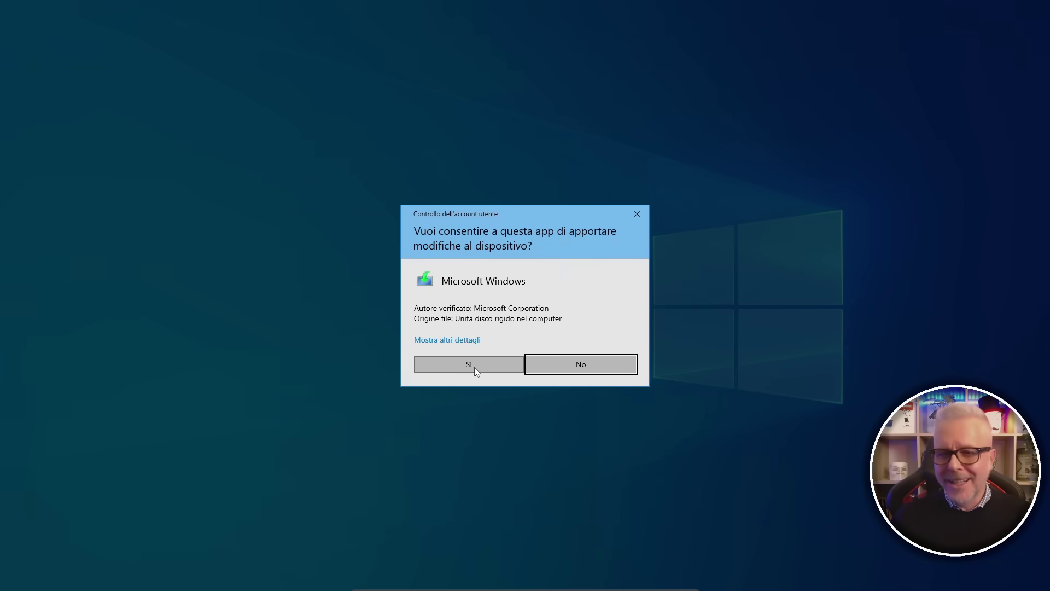
left_click(474, 367)
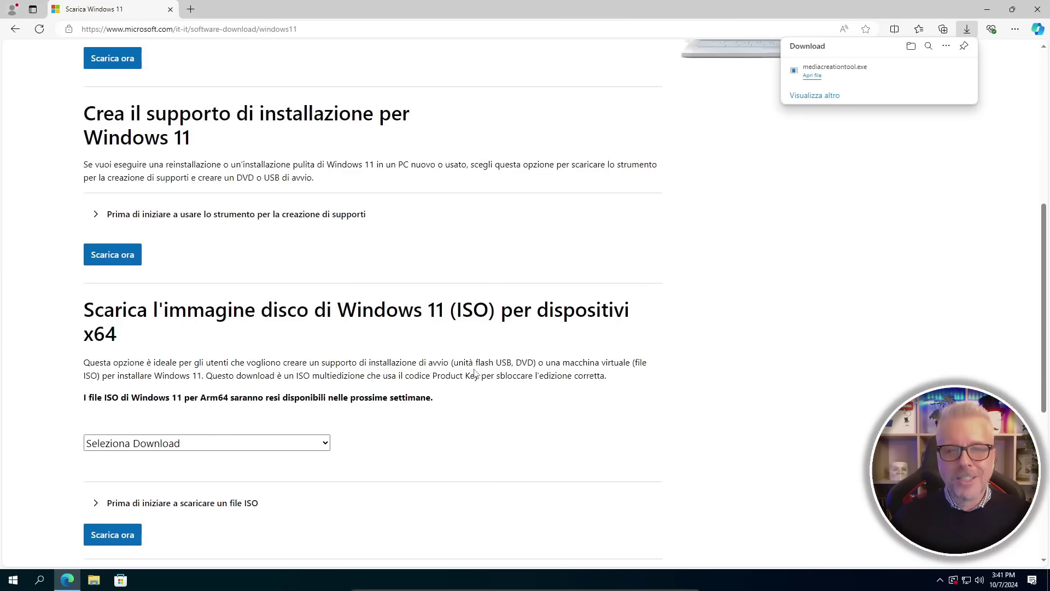
left_click(1038, 12)
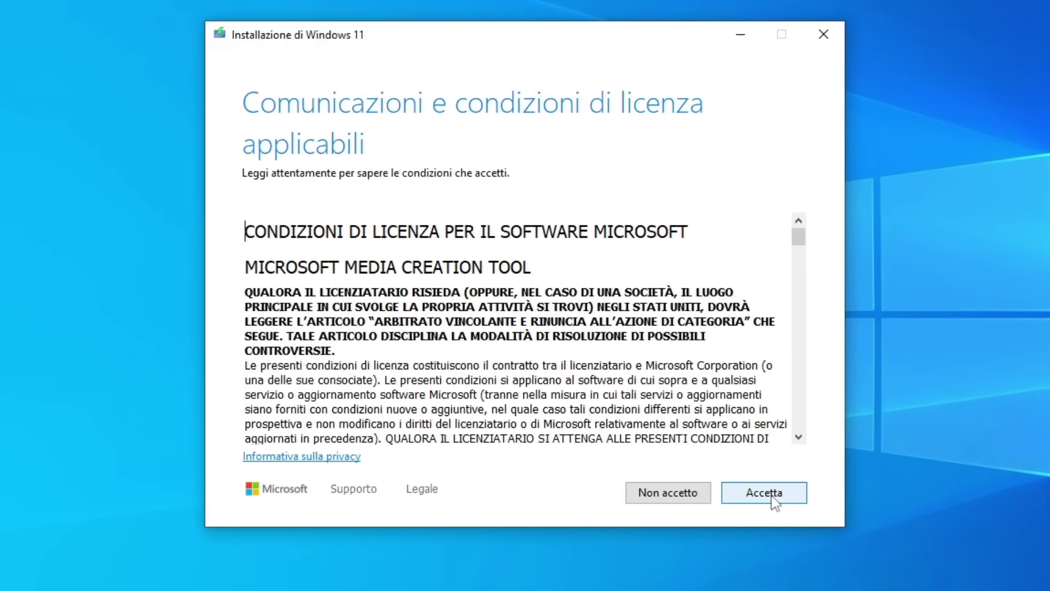
- Accept the license terms and create the Windows 11 USB flash drive on F: (PENDRIVE) with the recommended language and edition options
left_click(772, 495)
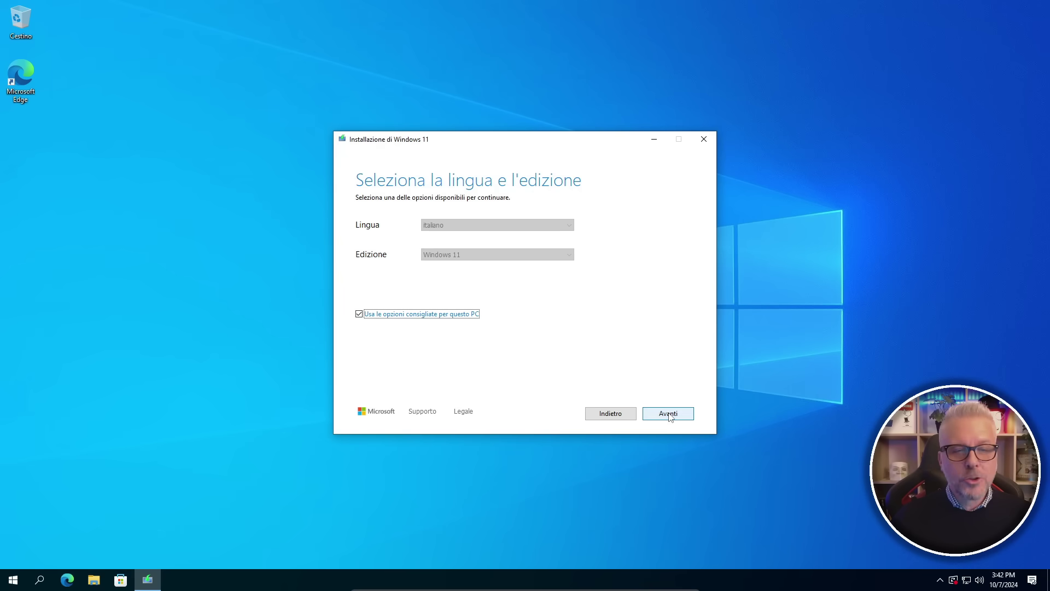
left_click(768, 497)
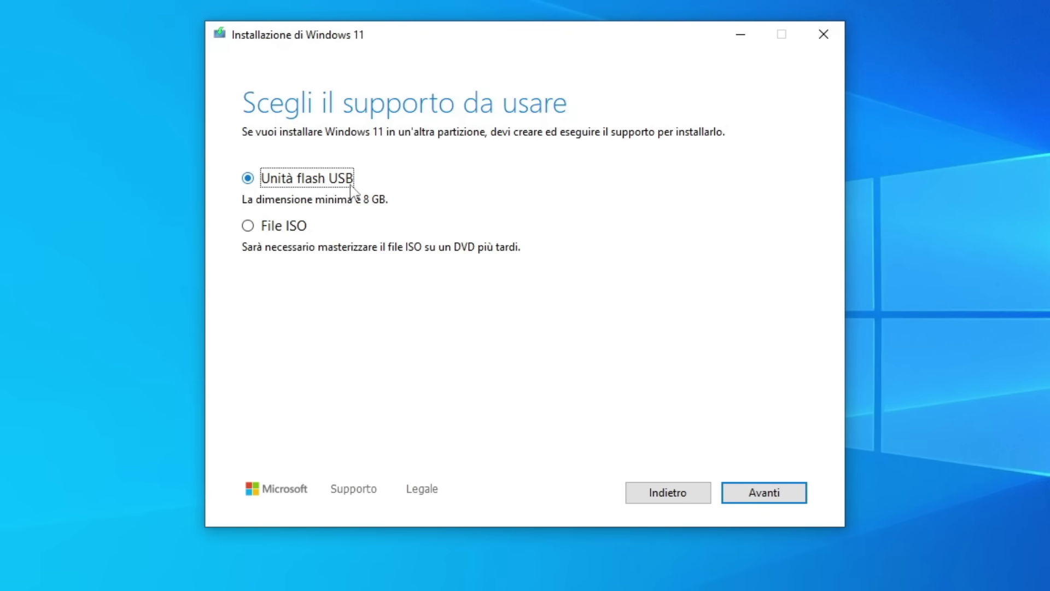
left_click(782, 496)
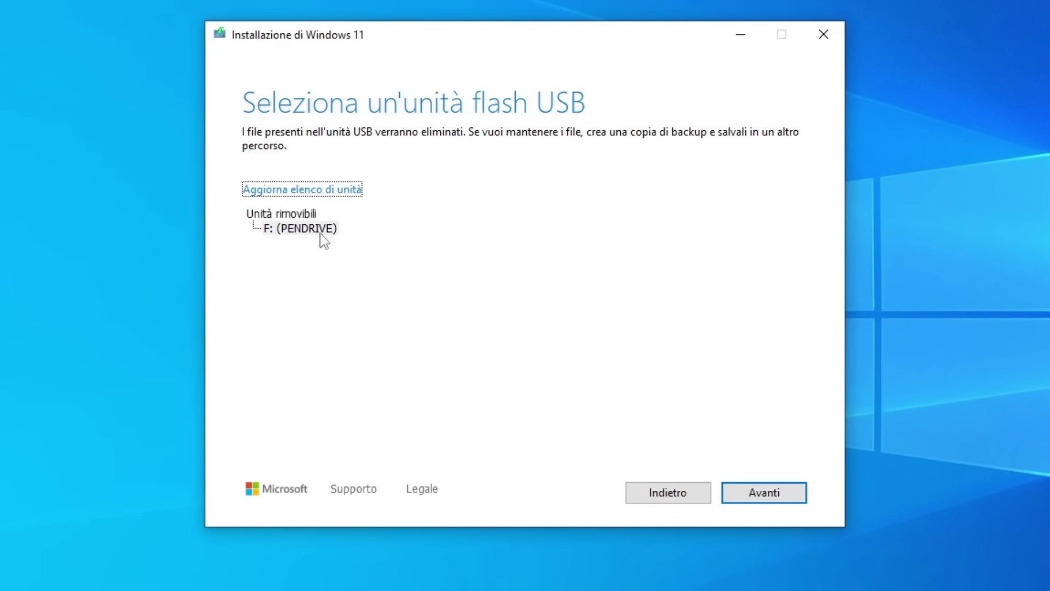
left_click(777, 496)
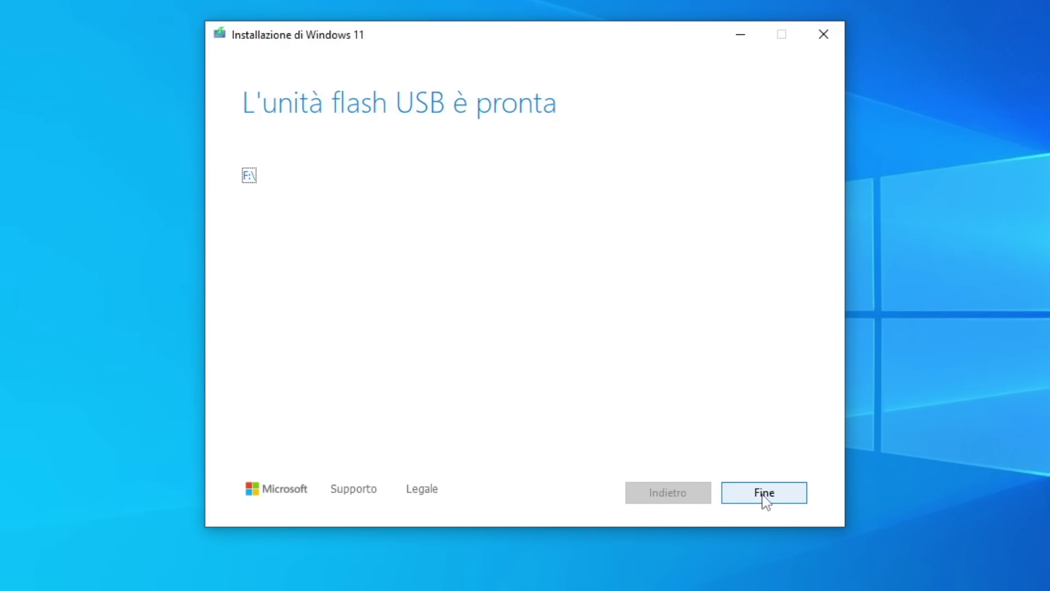
left_click(764, 494)
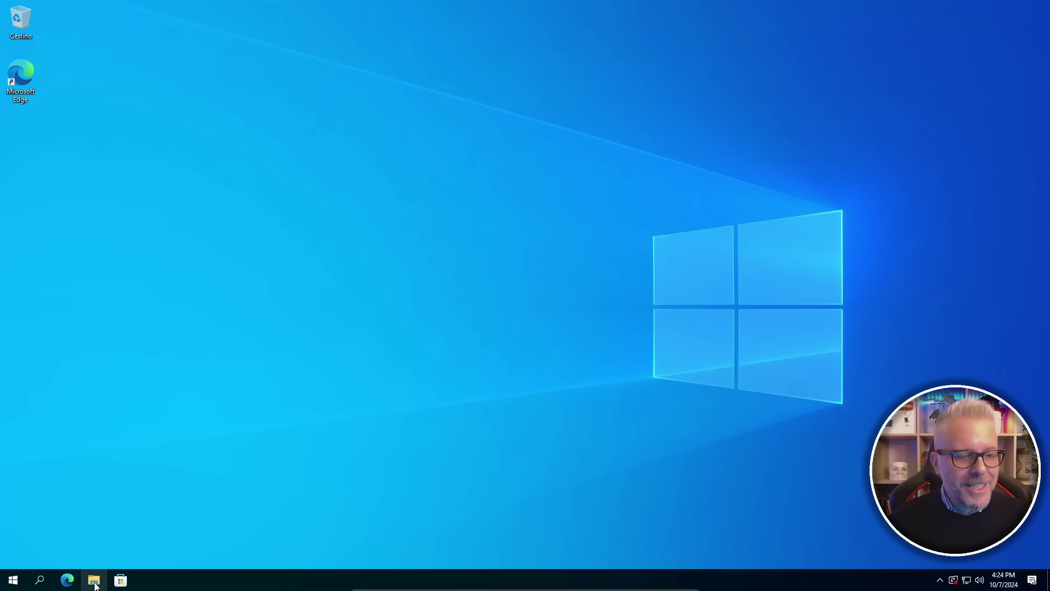
- Open the ESD-USB (F:) drive in File Explorer and select the setup application
left_click(150, 575)
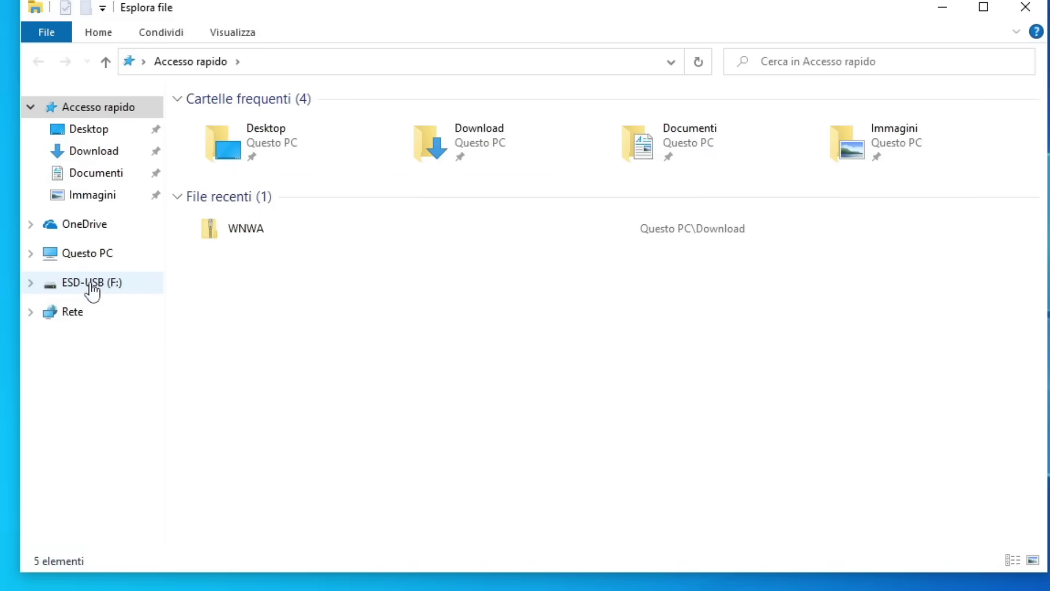
left_click(255, 291)
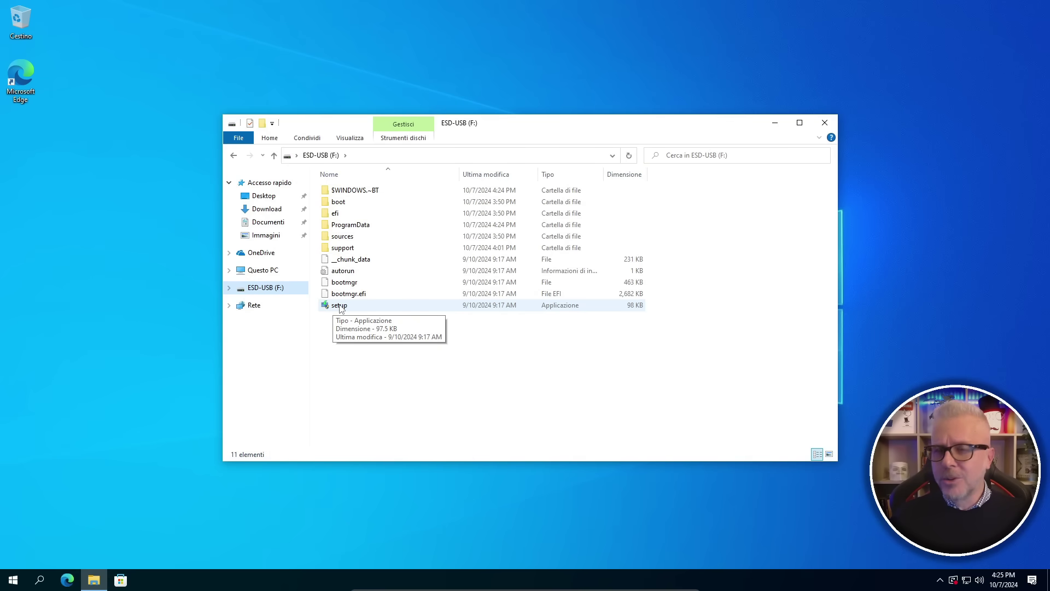
left_click(339, 305)
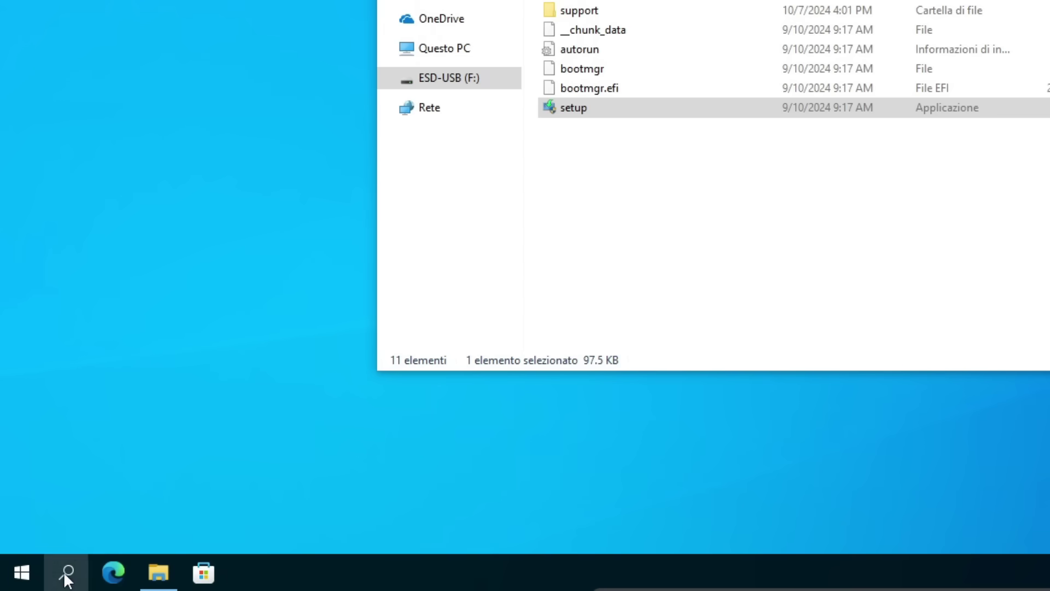
- Check in the Controllo integrità PC app whether the PC meets the Windows 11 system requirements, and close the app
left_click(66, 574)
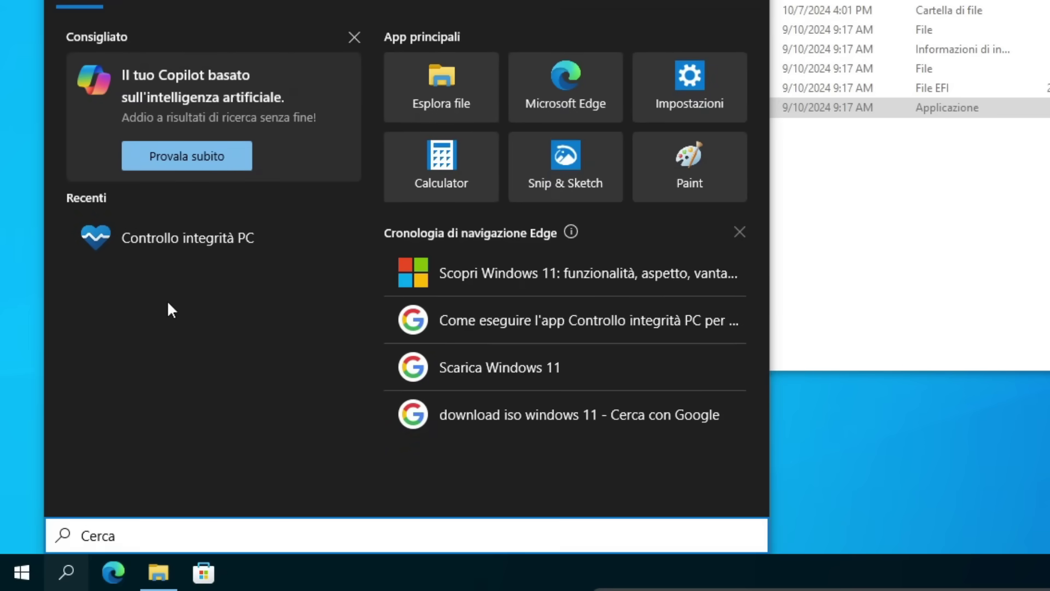
type("contro")
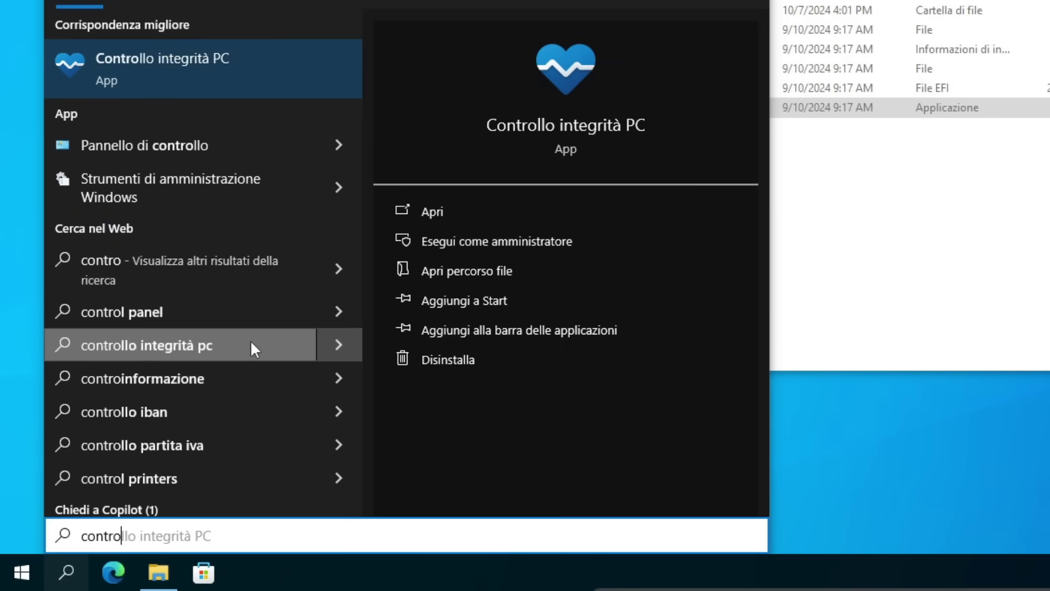
type("llo inte")
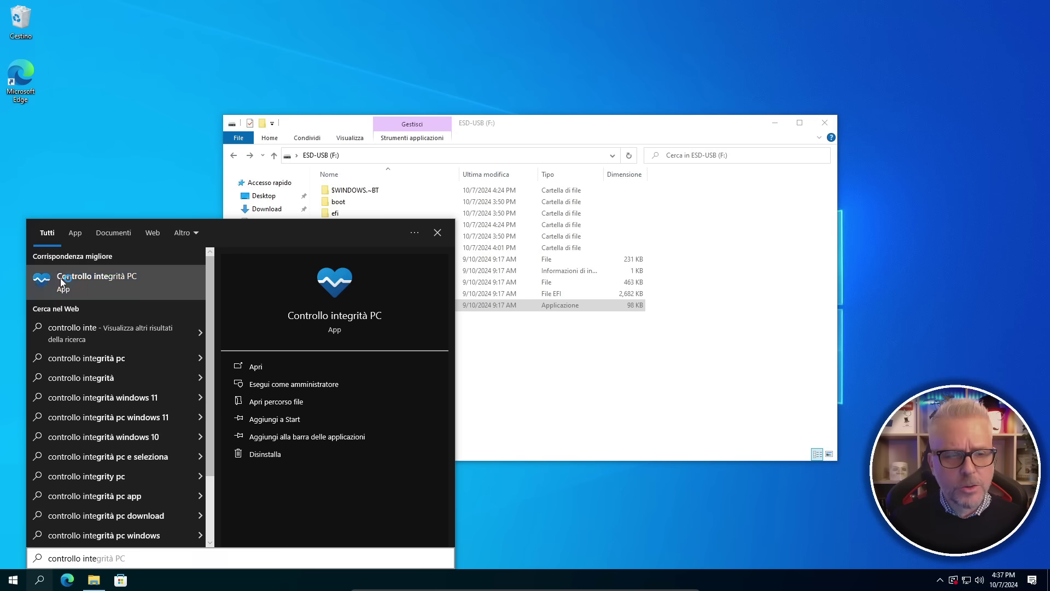
key("Escape")
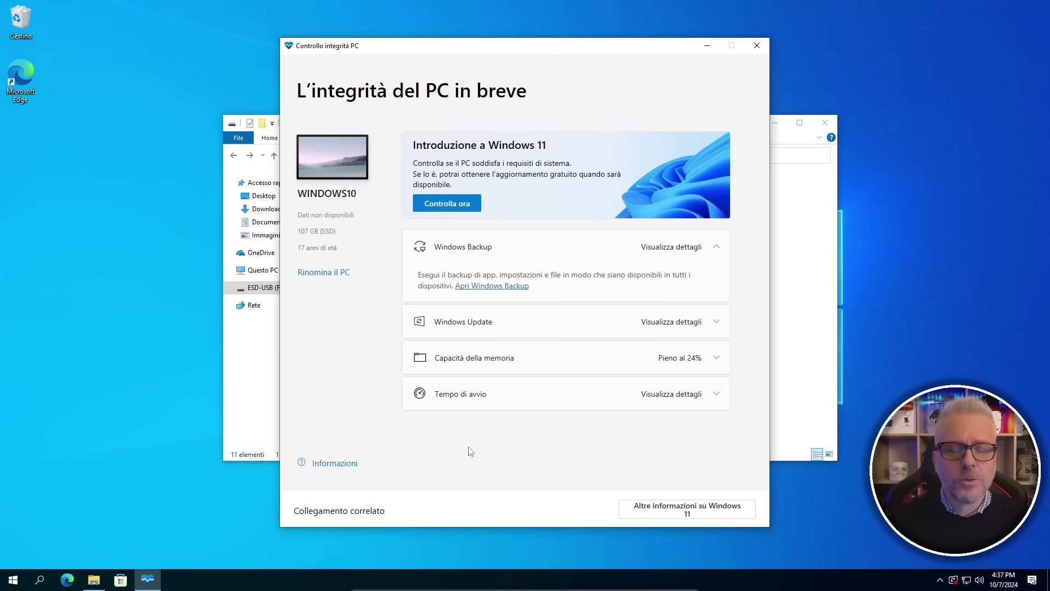
left_click(451, 207)
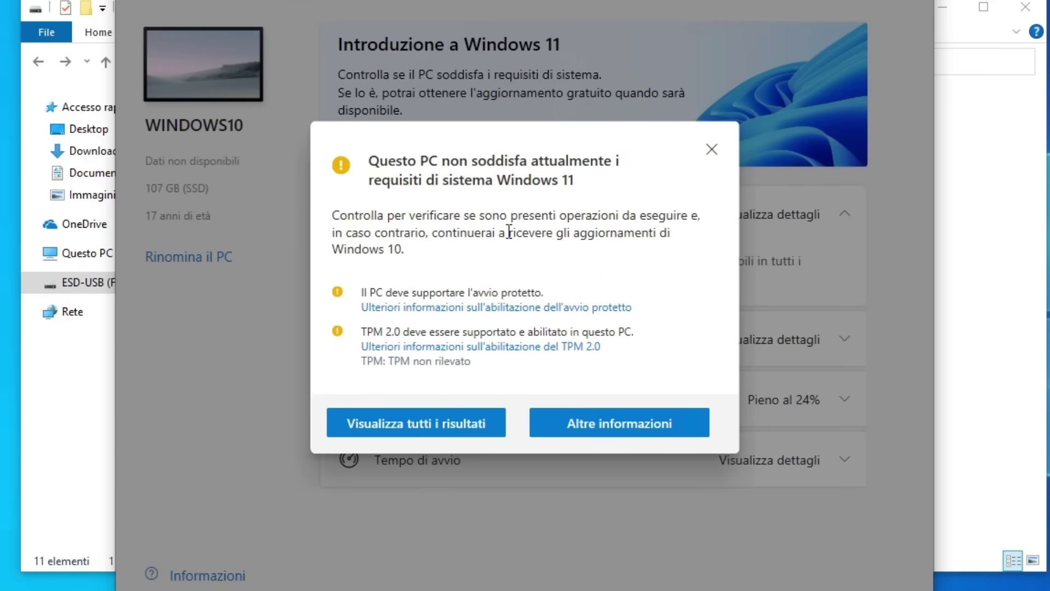
left_click_drag(371, 161, 623, 182)
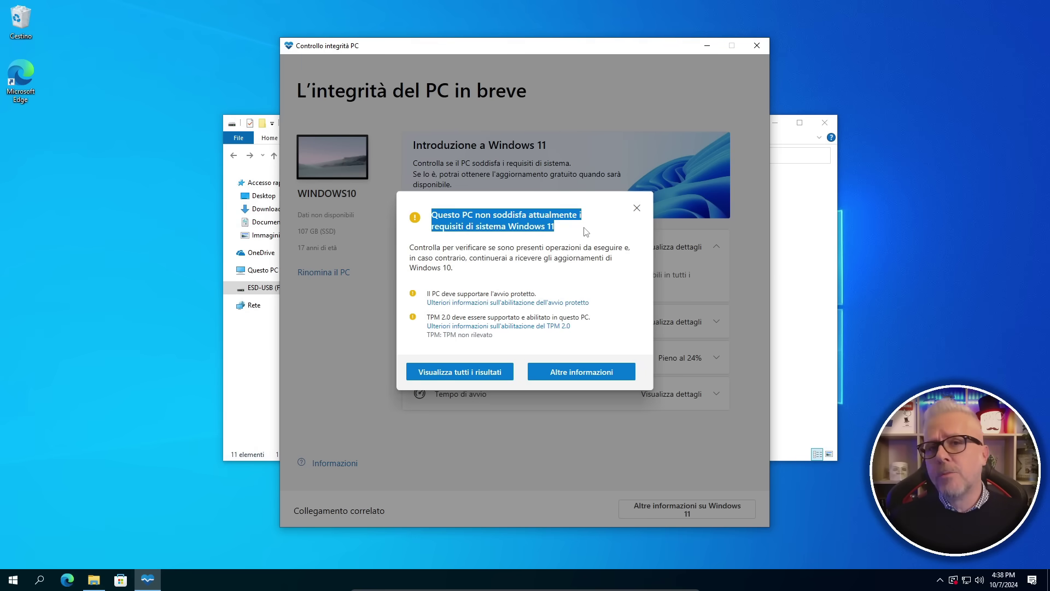
left_click(637, 213)
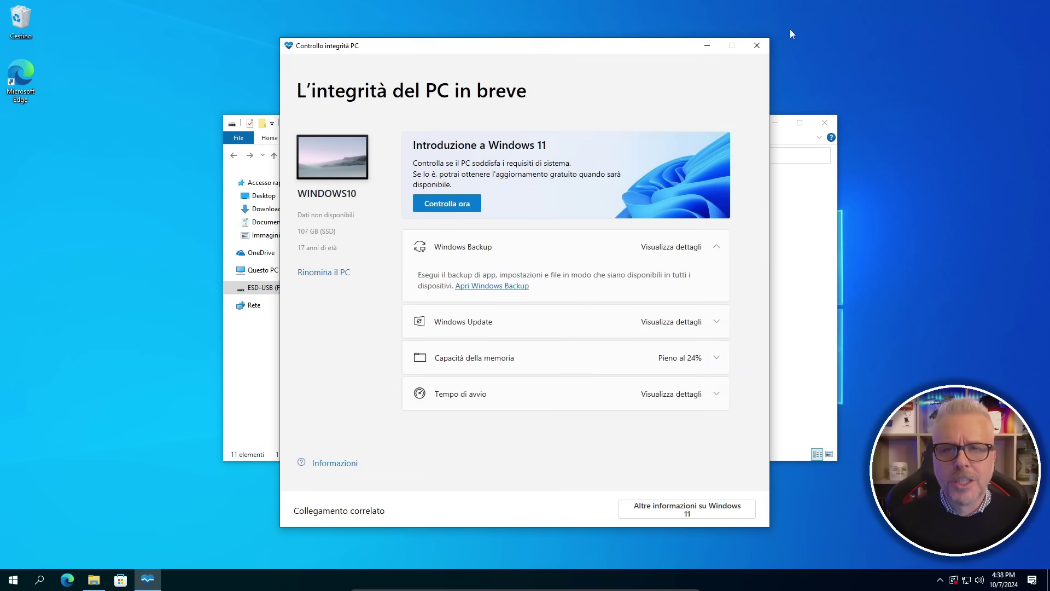
left_click(758, 46)
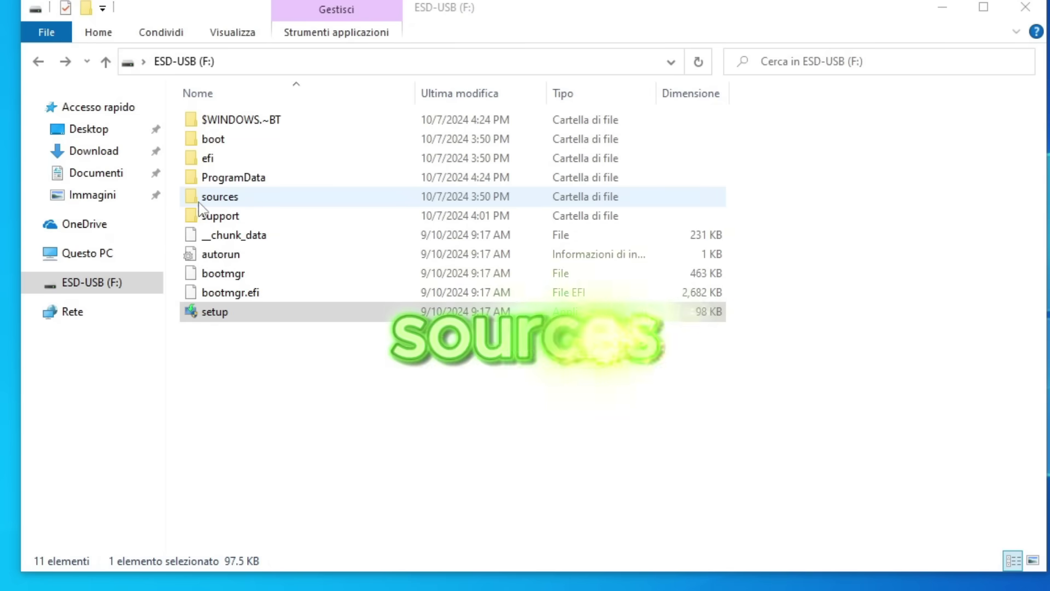
- Open a command prompt in the sources folder of the ESD-USB (F:) drive
double_click(265, 198)
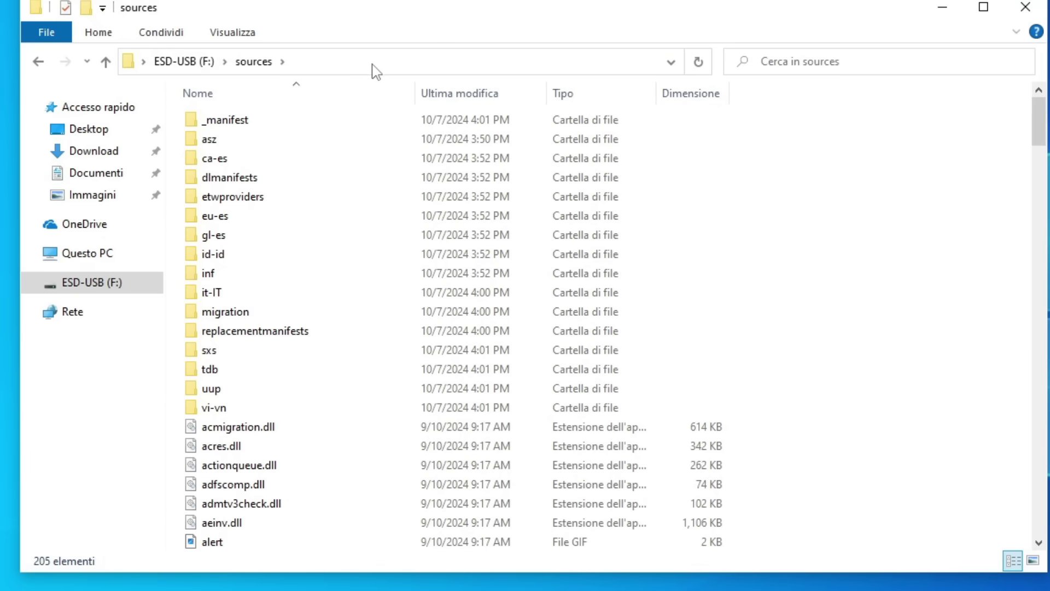
left_click(422, 64)
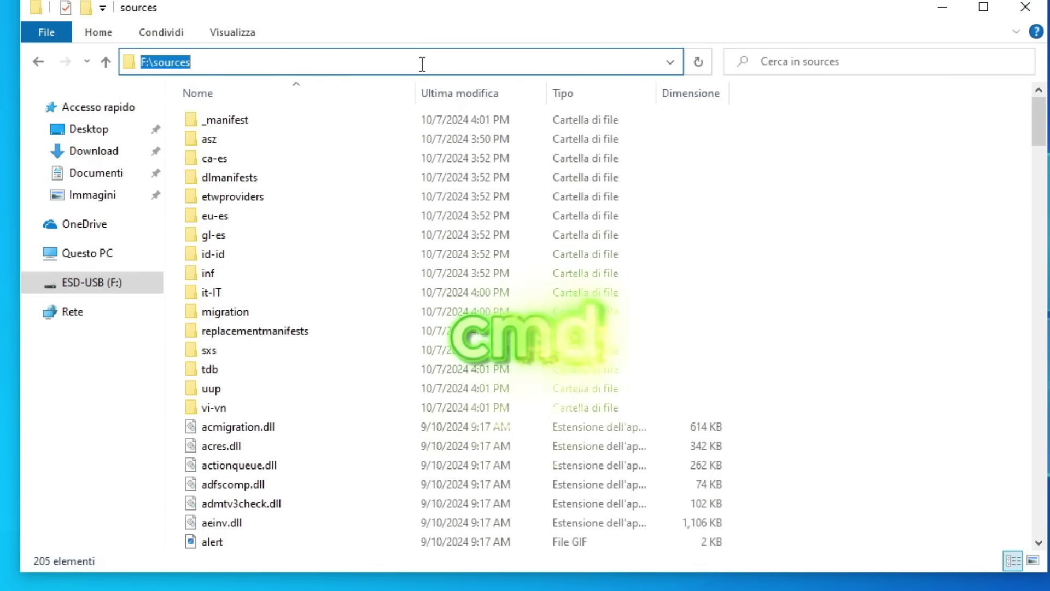
type("cmd")
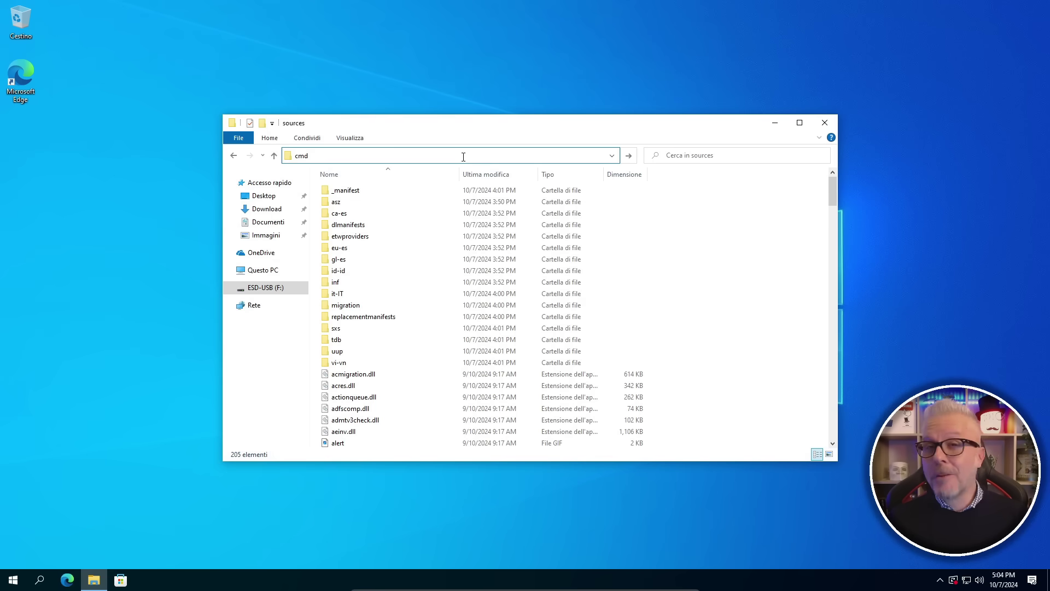
key("Return")
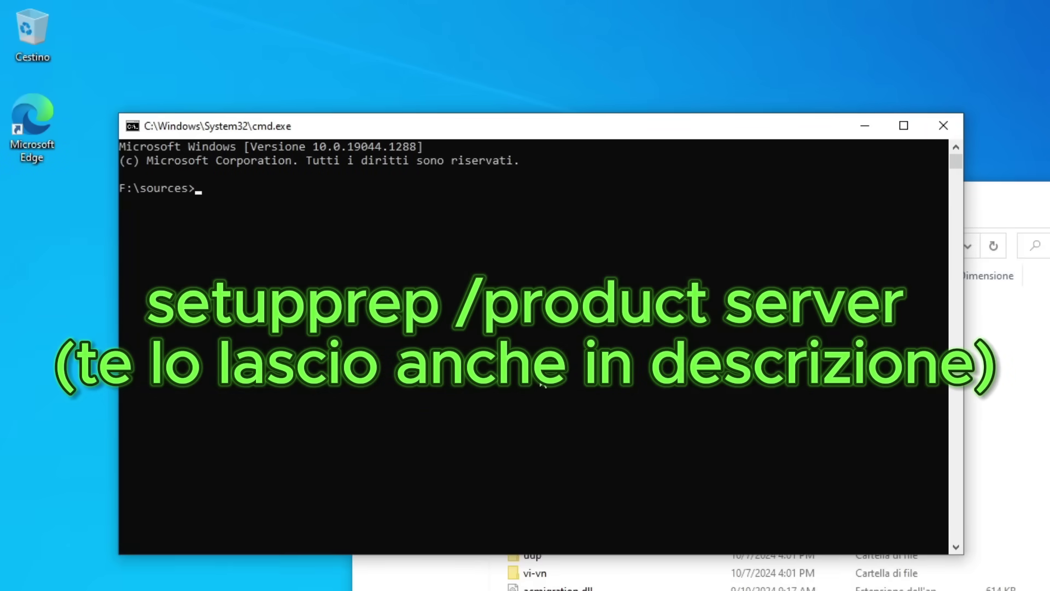
- Run the command "setupprep /product server" from F:\sources
type("setupprep /product ")
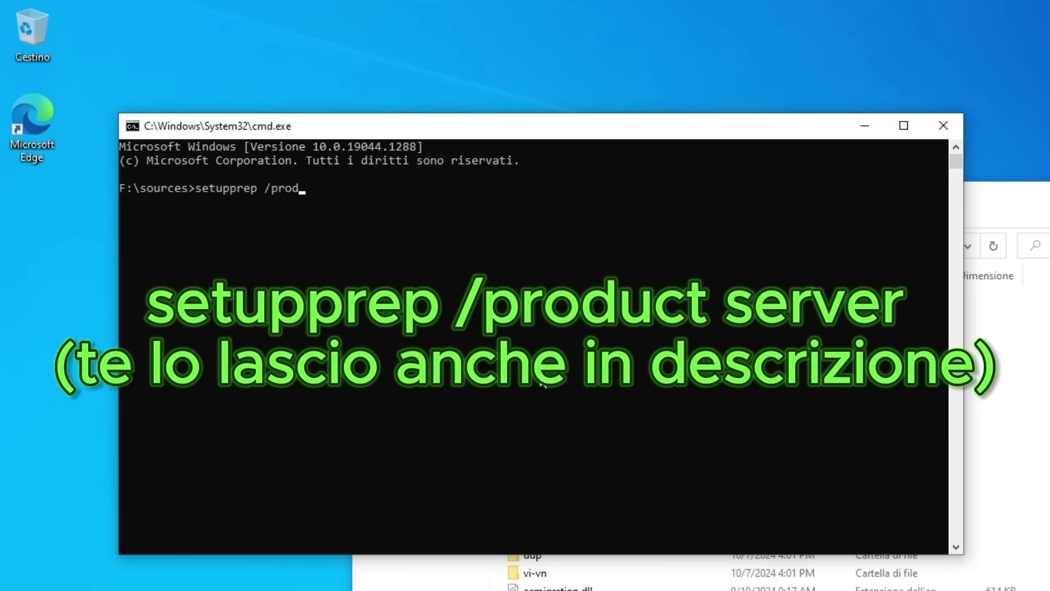
type("server")
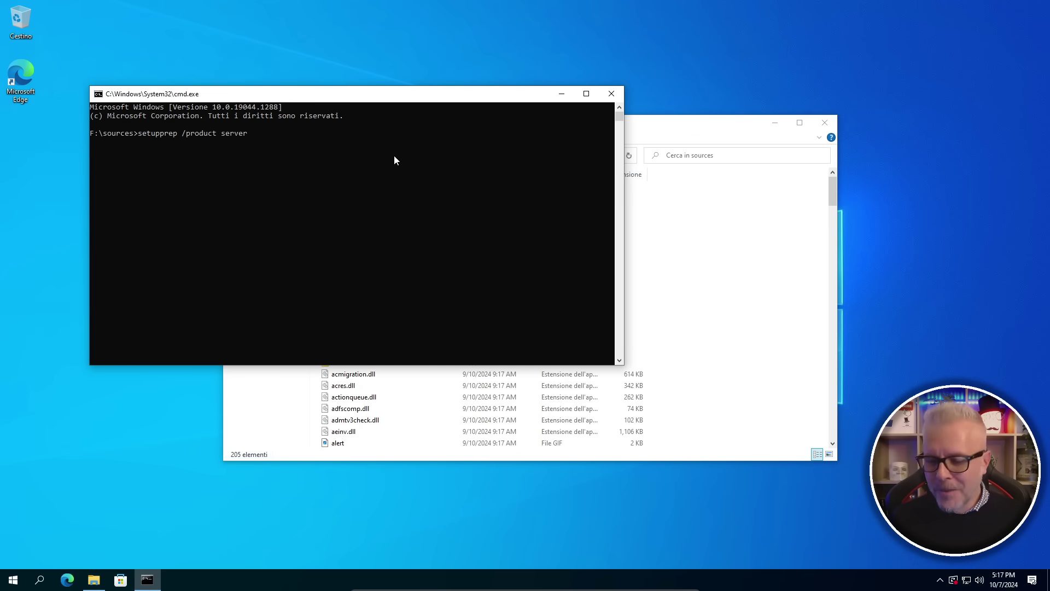
key("Return")
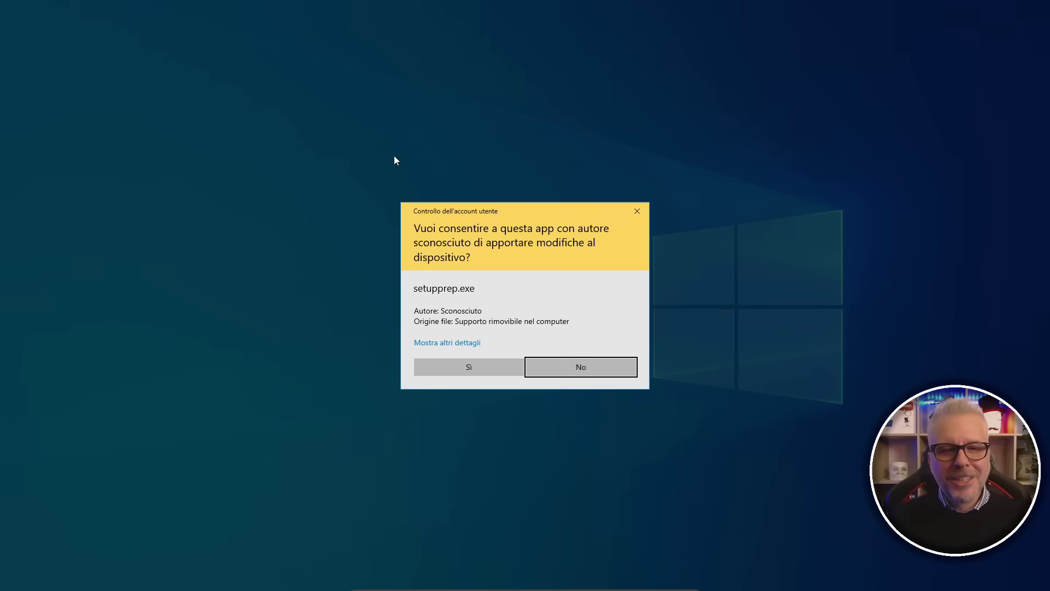
- Allow setupprep.exe to make changes and install Windows 11 Education through its wizard, accepting the licence terms and keeping files, settings and apps
left_click(469, 367)
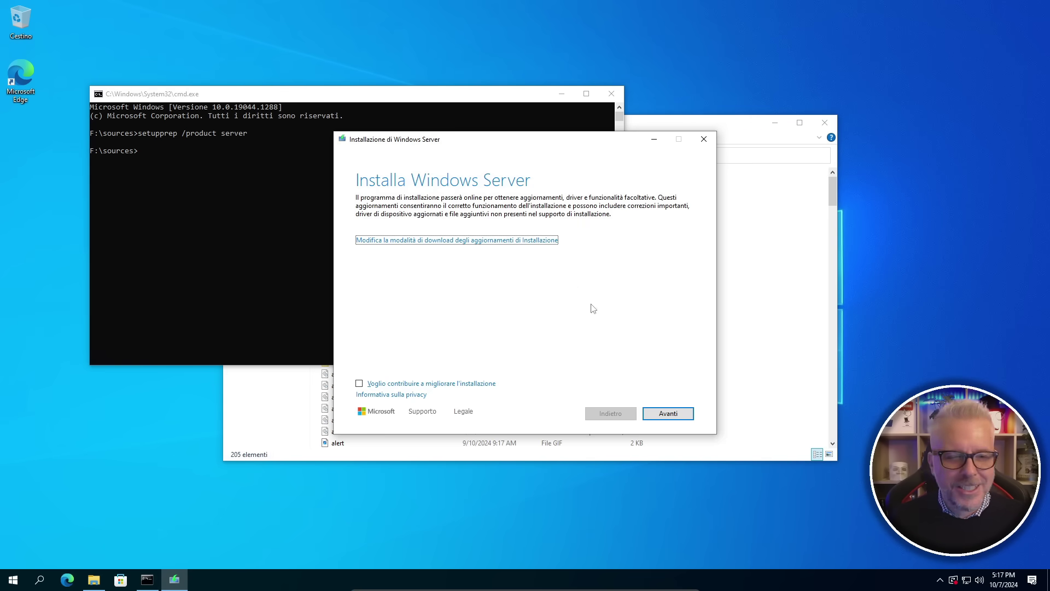
left_click(671, 417)
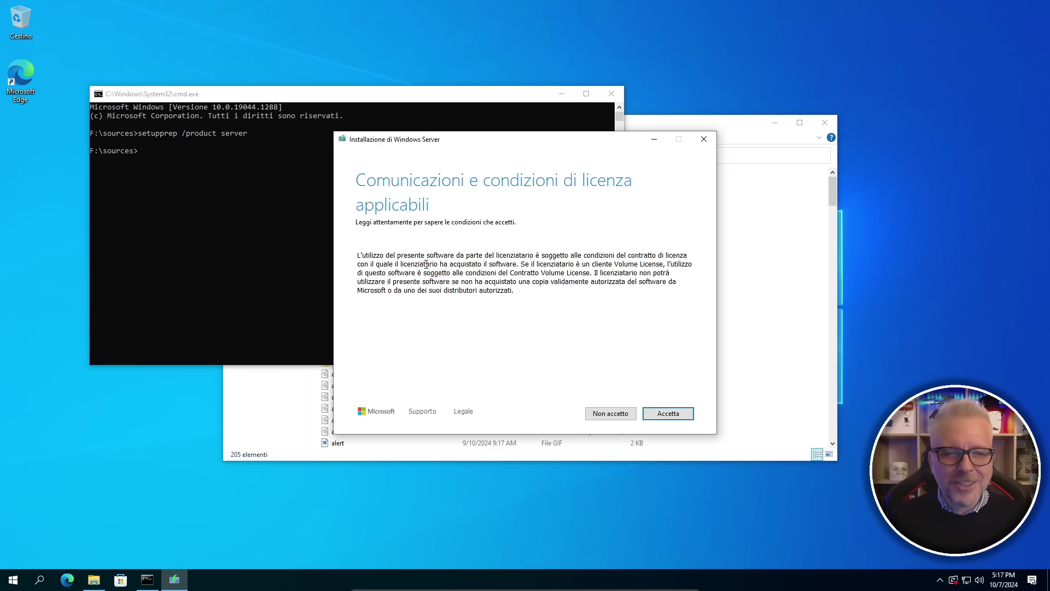
left_click(672, 417)
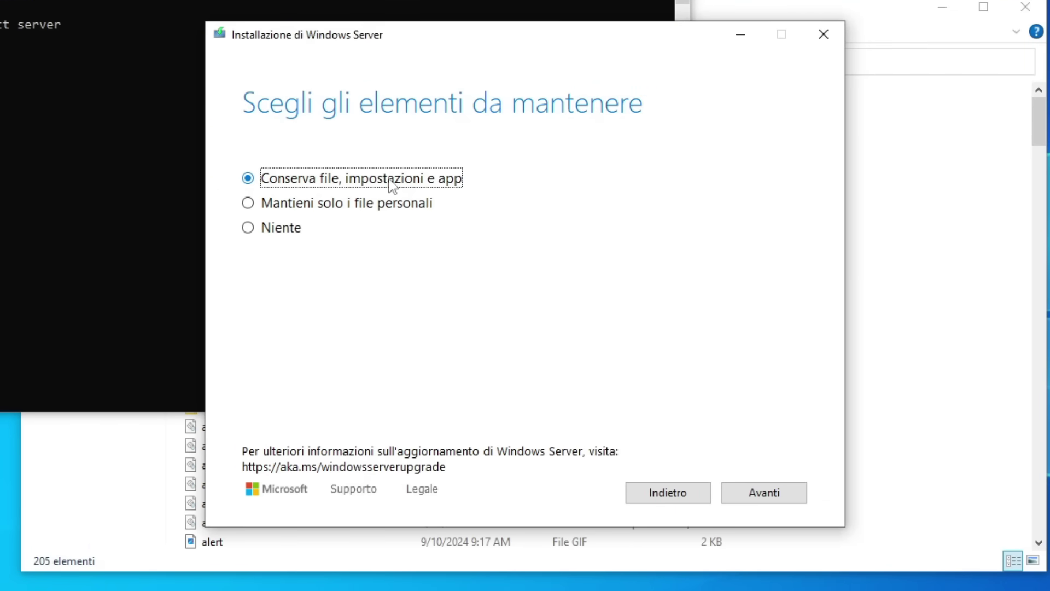
left_click(782, 498)
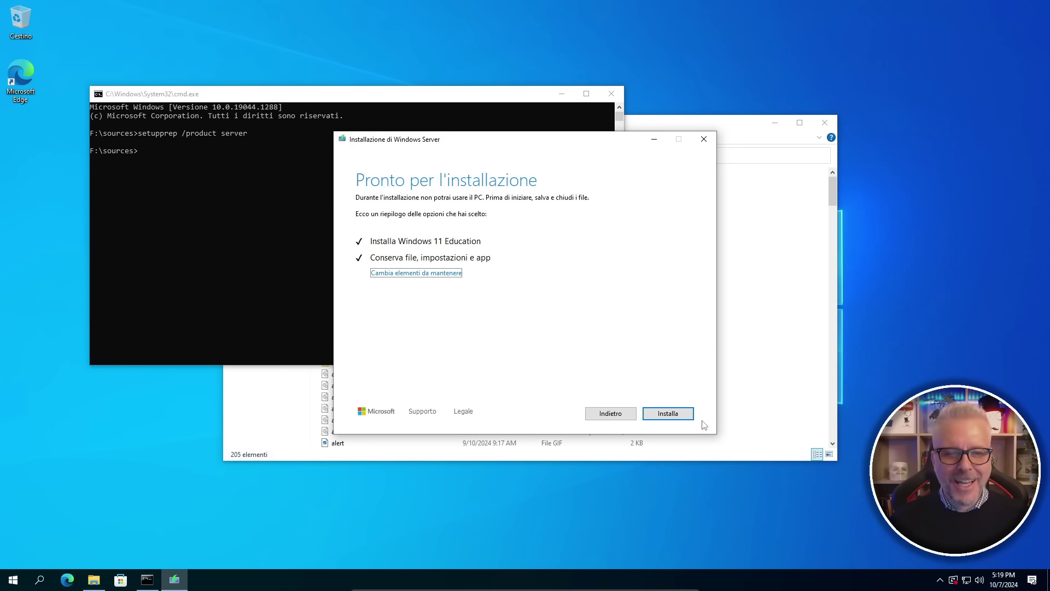
left_click(668, 413)
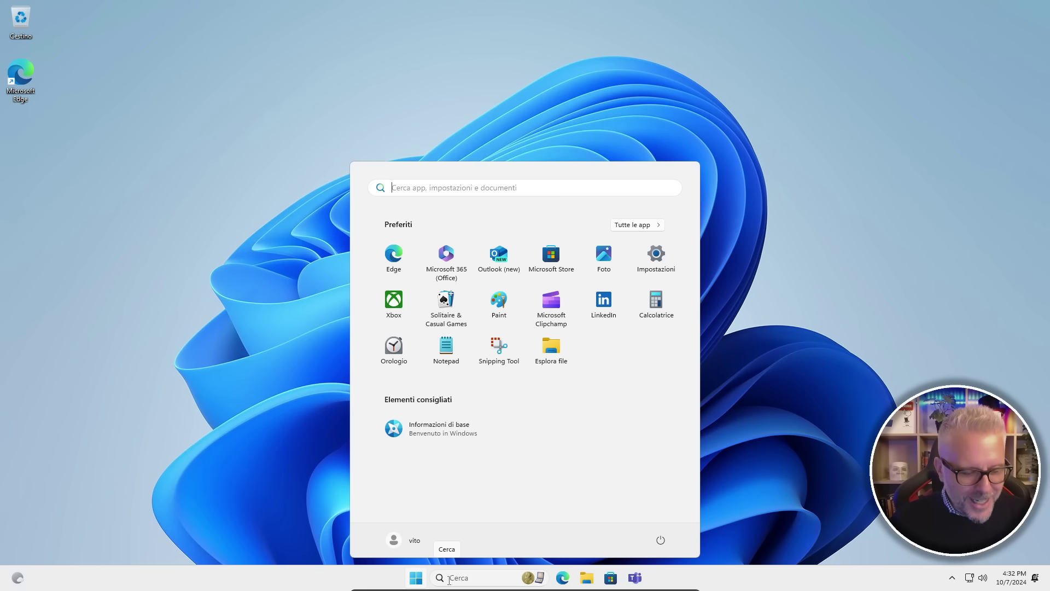
- Run winver to check the installed Windows version and build
key("super+r")
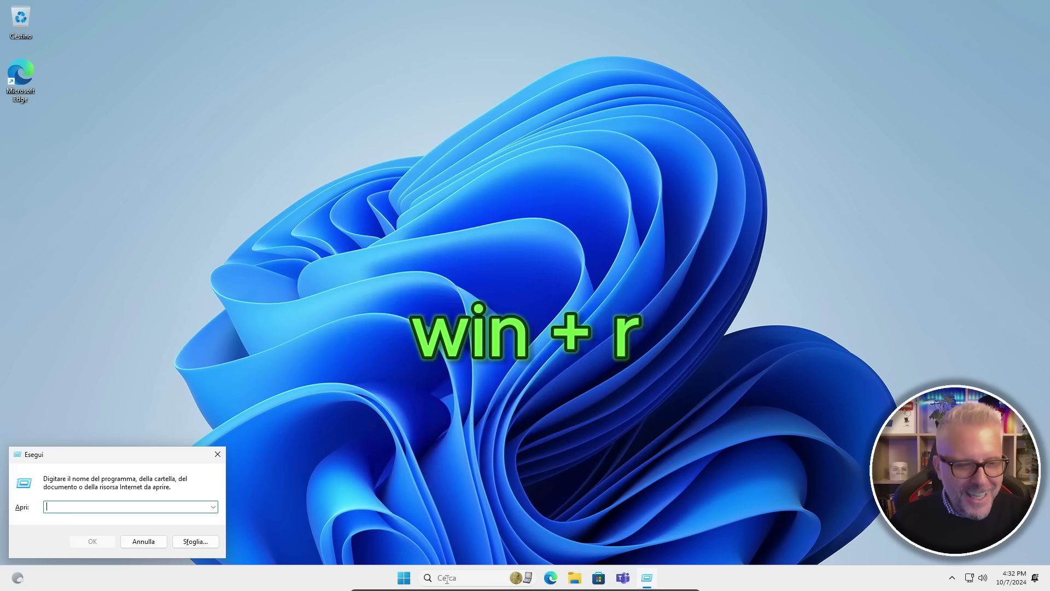
type("win")
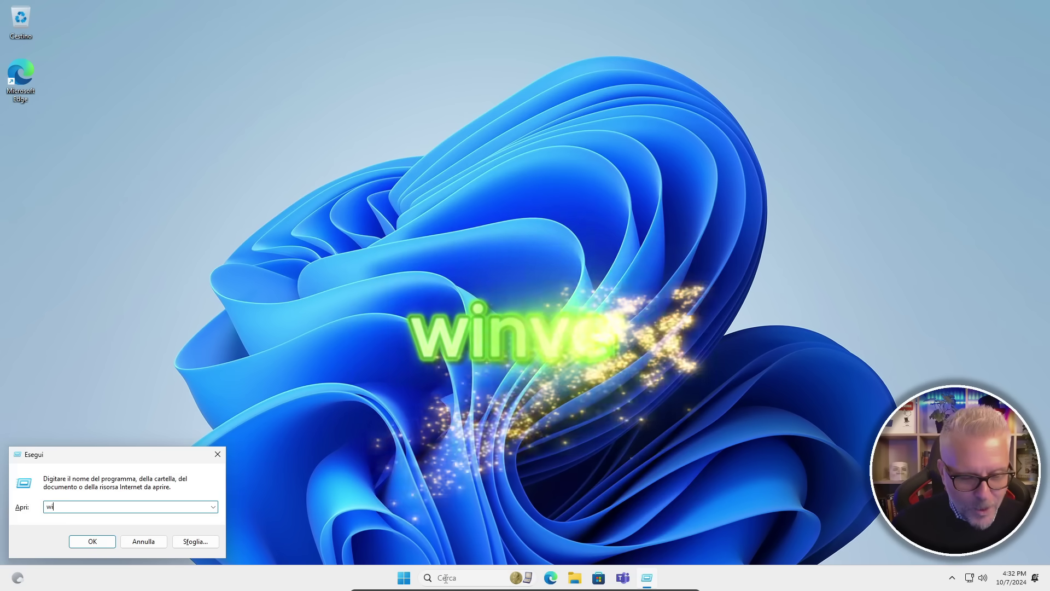
type("ver")
key("Return")
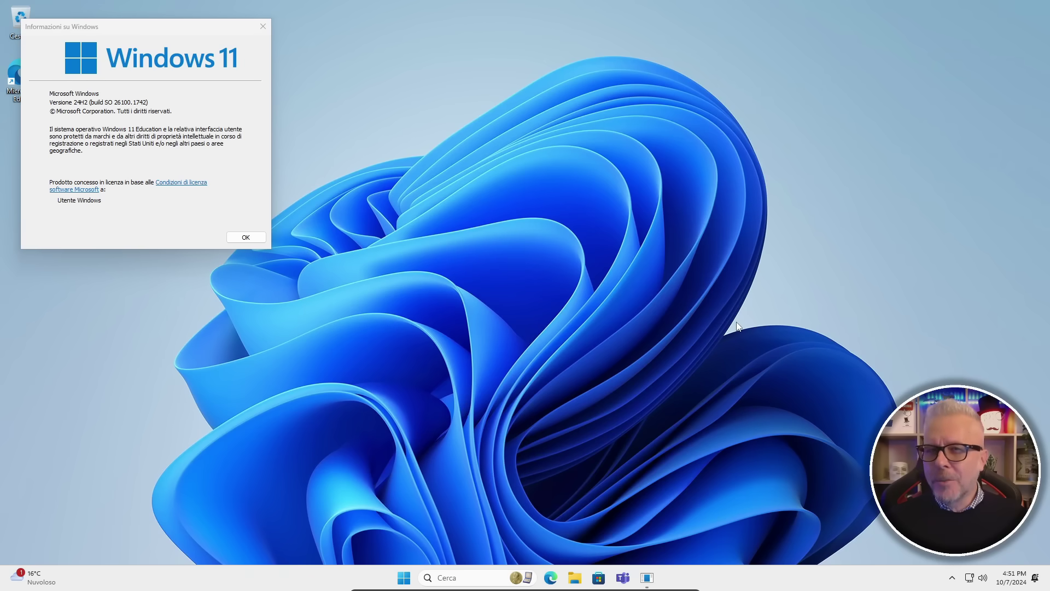
- Check which files are in the Download folder after the upgrade, and close File Explorer
left_click(575, 579)
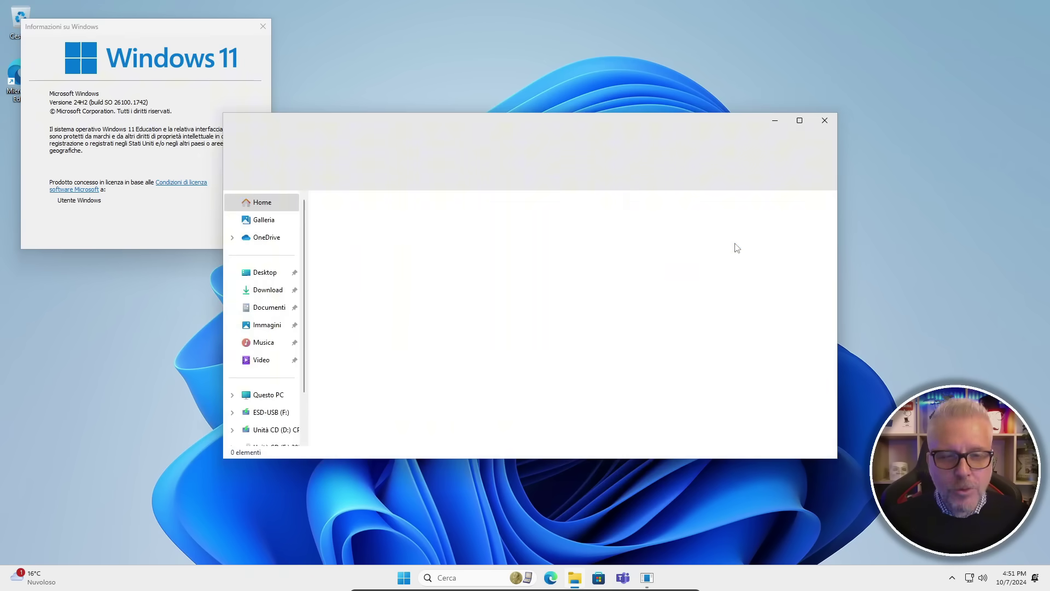
left_click(268, 290)
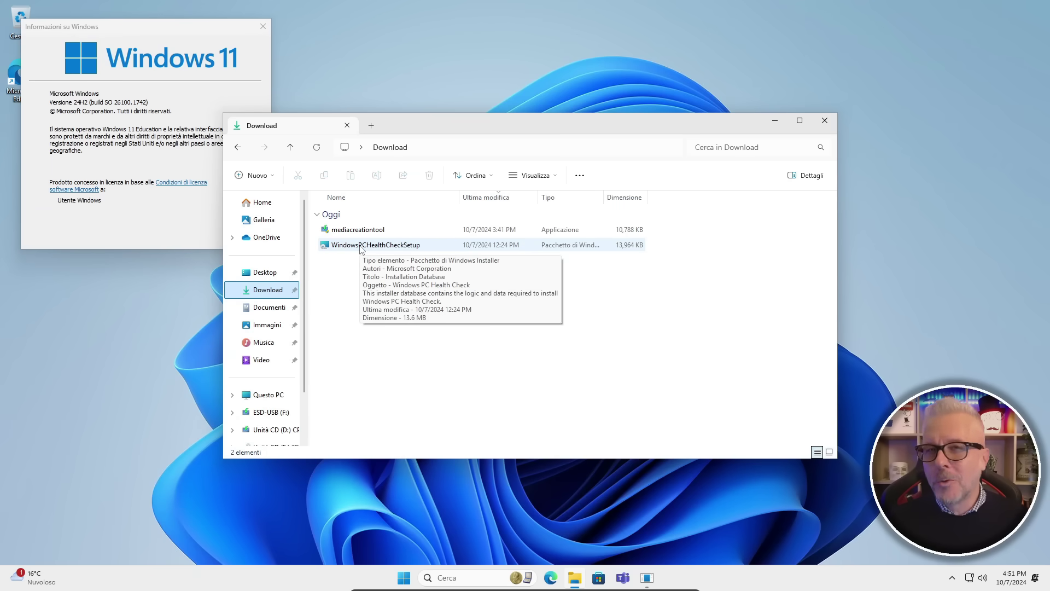
left_click(825, 121)
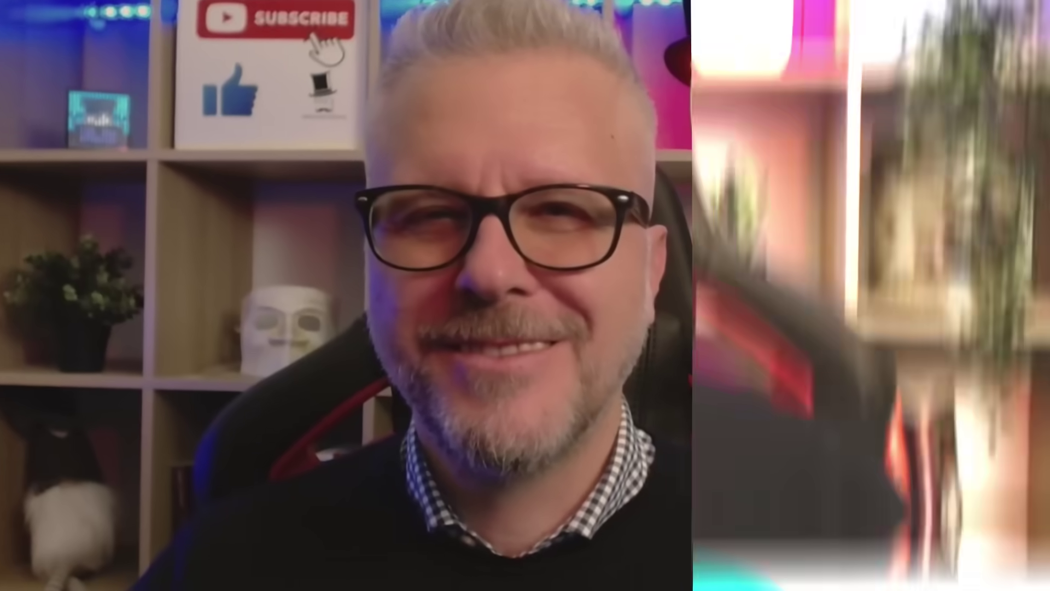